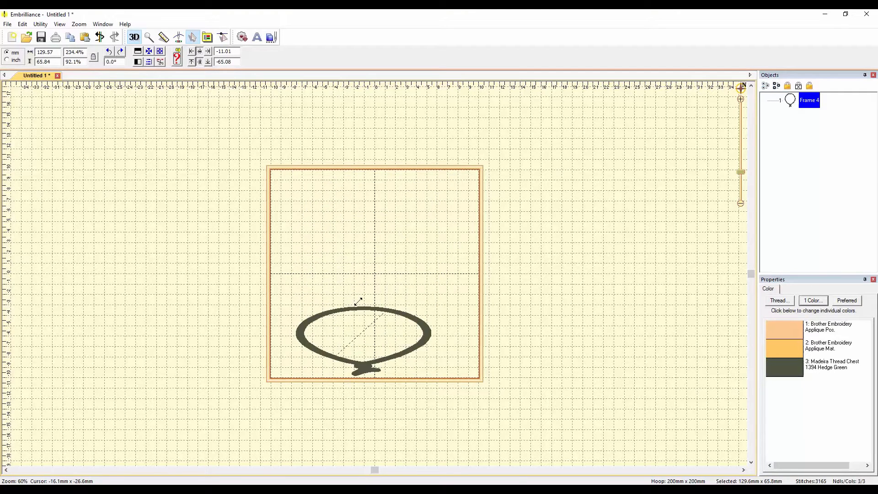
Step: Resize the balloon frame to about 59 × 76 mm and move it into the upper-left corner of the hoop
{"action": "left_click", "coordinate": [391, 318]}
{"action": "left_click_drag", "start_coordinate": [388, 312], "coordinate": [400, 214]}
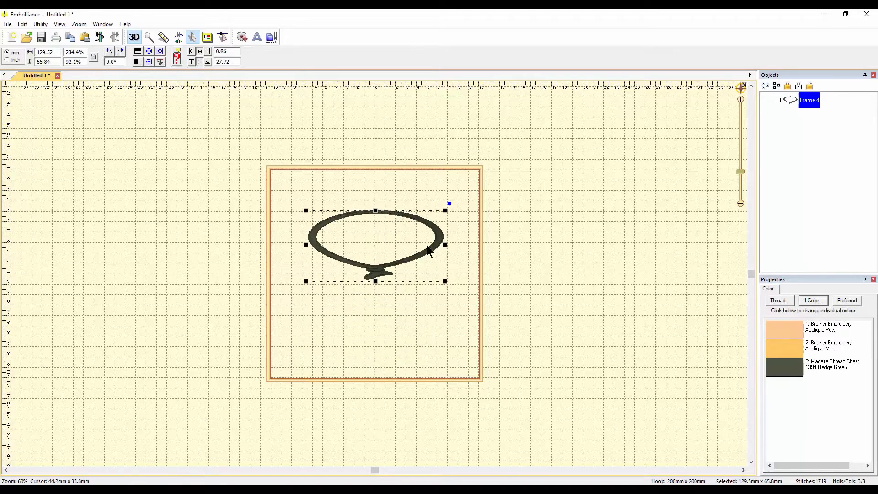
{"action": "left_click_drag", "start_coordinate": [445, 281], "coordinate": [402, 280]}
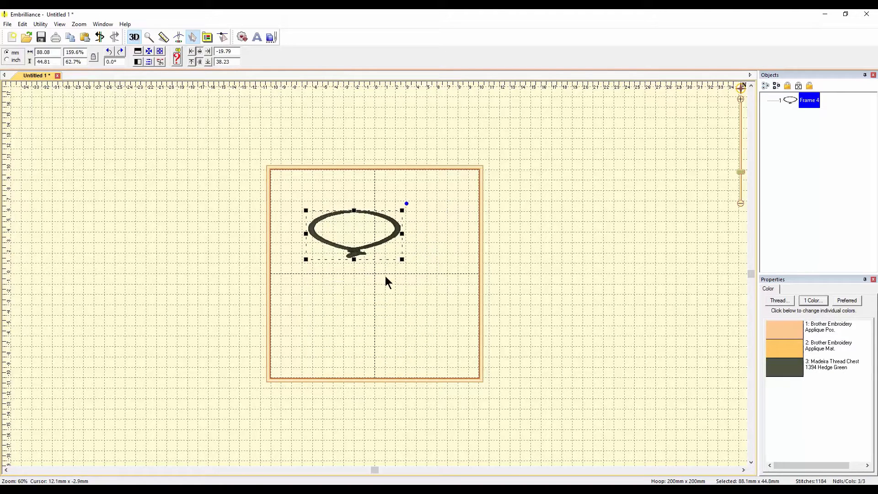
{"action": "left_click_drag", "start_coordinate": [354, 260], "coordinate": [354, 331]}
{"action": "left_click_drag", "start_coordinate": [386, 280], "coordinate": [367, 250]}
{"action": "left_click_drag", "start_coordinate": [382, 179], "coordinate": [352, 219]}
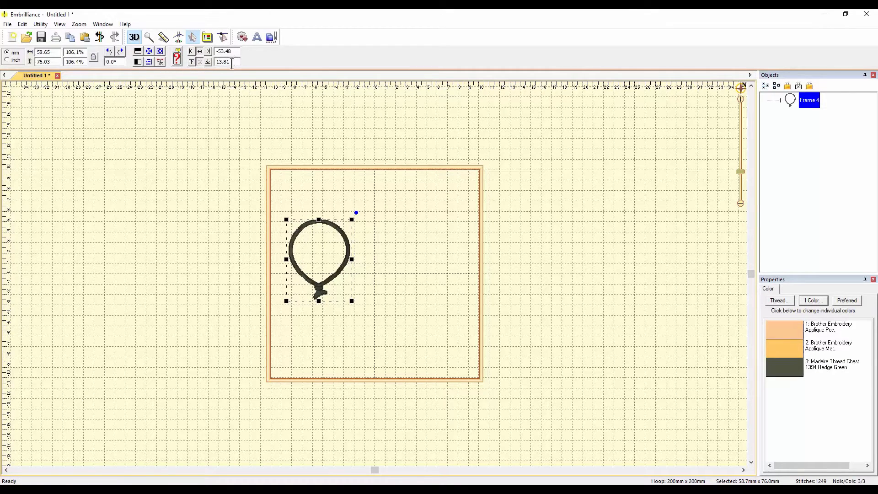
{"action": "left_click_drag", "start_coordinate": [333, 228], "coordinate": [321, 181]}
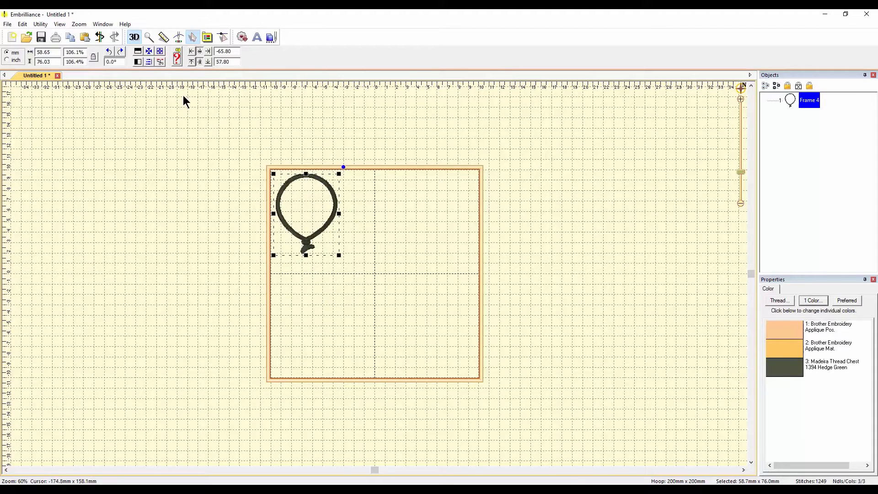
Step: Preview an Instant Repeat of the balloon with 3 copies across and 2 down
{"action": "left_click", "coordinate": [40, 24]}
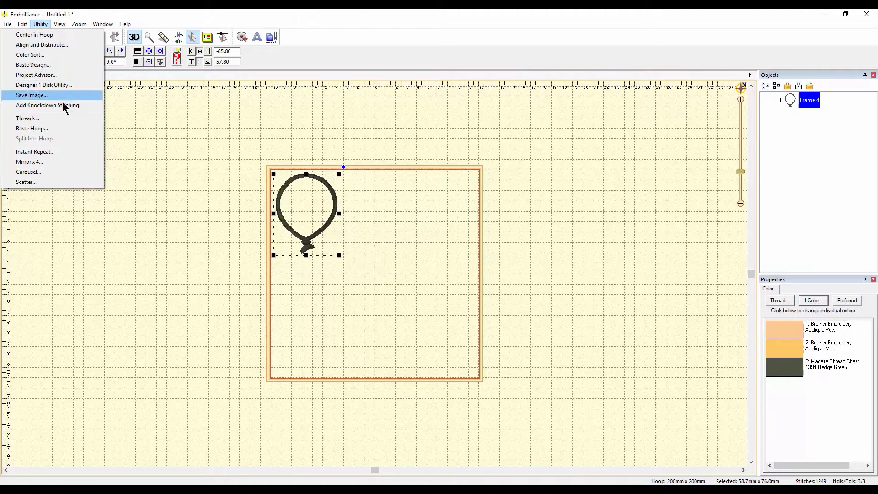
{"action": "left_click", "coordinate": [56, 152]}
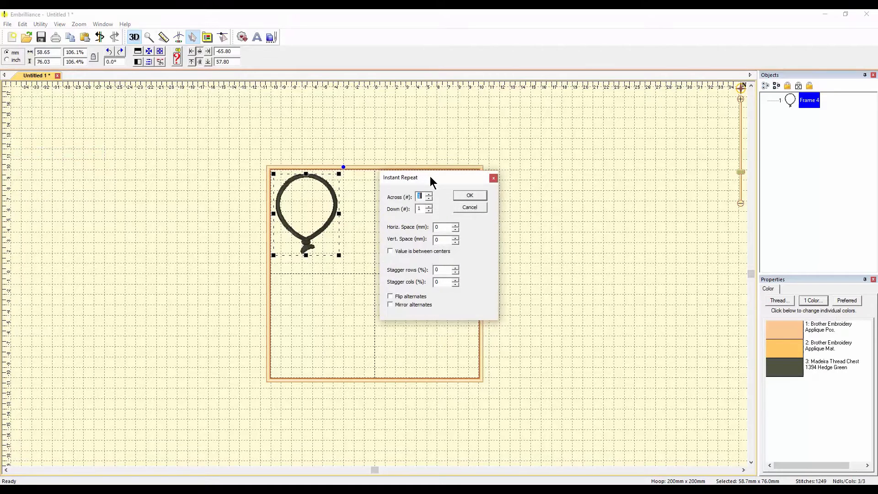
{"action": "left_click_drag", "start_coordinate": [430, 177], "coordinate": [539, 169]}
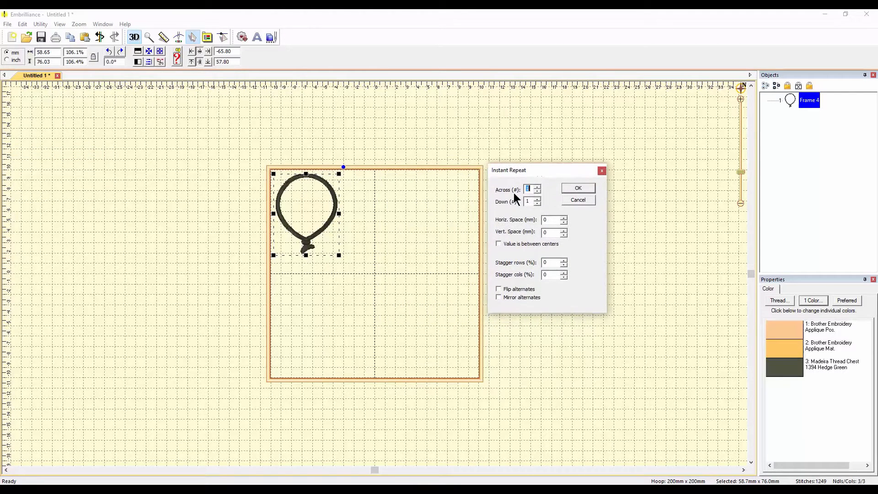
{"action": "left_click", "coordinate": [537, 187]}
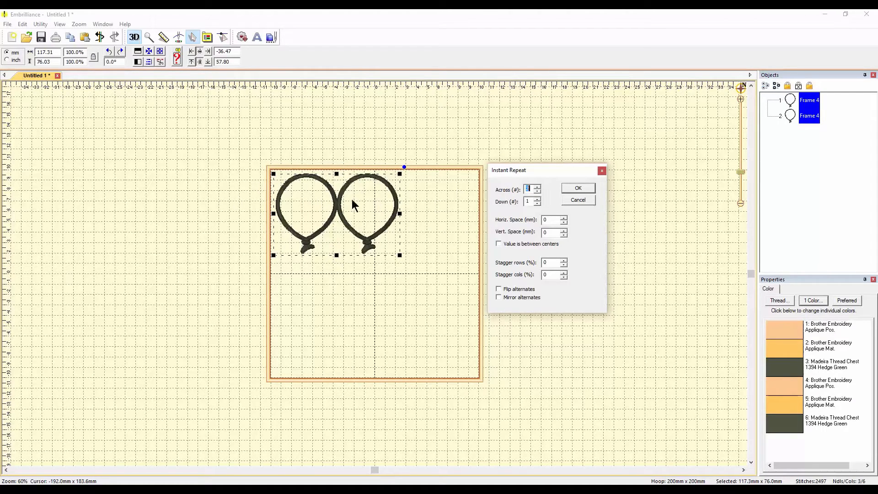
{"action": "left_click", "coordinate": [538, 188]}
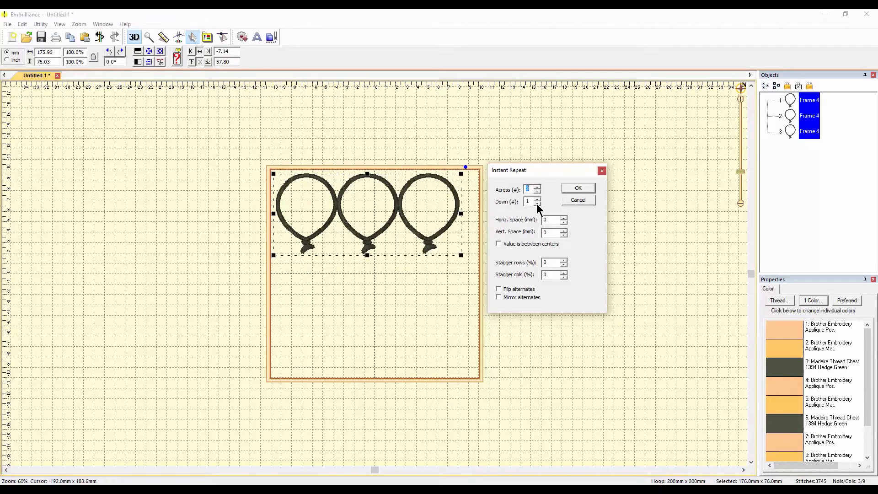
{"action": "left_click", "coordinate": [537, 204]}
{"action": "left_click", "coordinate": [538, 200]}
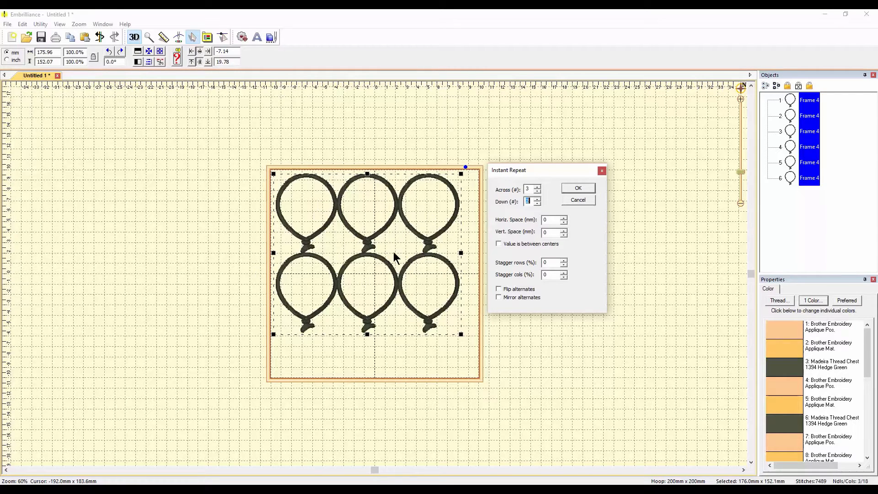
Step: Set both the horizontal and vertical space between the repeated balloons to 5 mm
{"action": "left_click", "coordinate": [564, 218]}
{"action": "left_click", "coordinate": [564, 217]}
{"action": "left_click", "coordinate": [564, 218]}
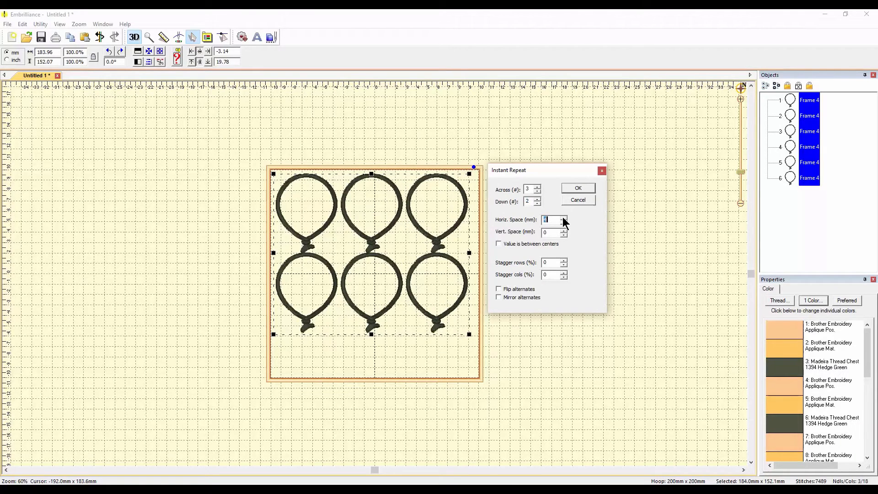
{"action": "left_click", "coordinate": [564, 218]}
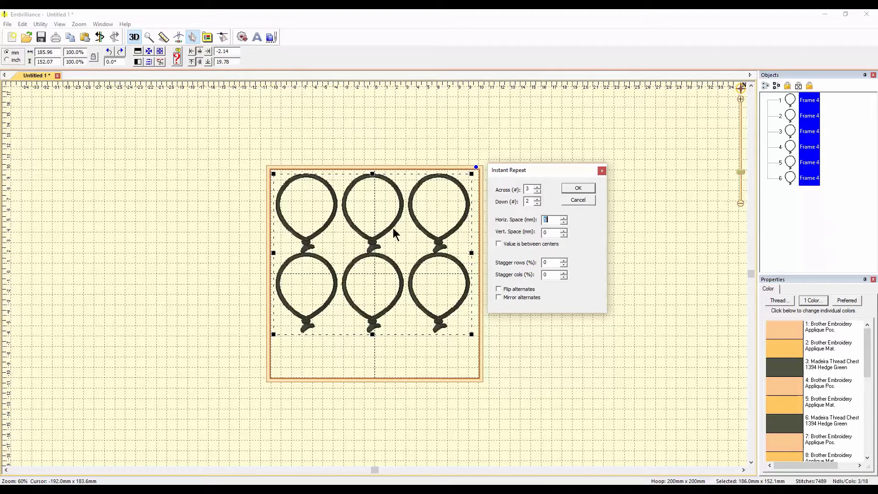
{"action": "left_click", "coordinate": [563, 230]}
{"action": "left_click", "coordinate": [564, 230]}
{"action": "left_click", "coordinate": [563, 230]}
{"action": "left_click", "coordinate": [564, 230]}
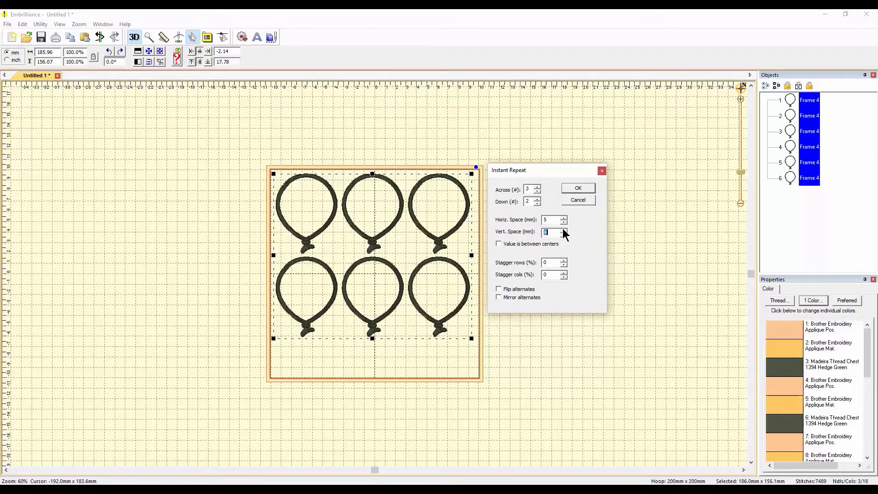
{"action": "left_click", "coordinate": [564, 230]}
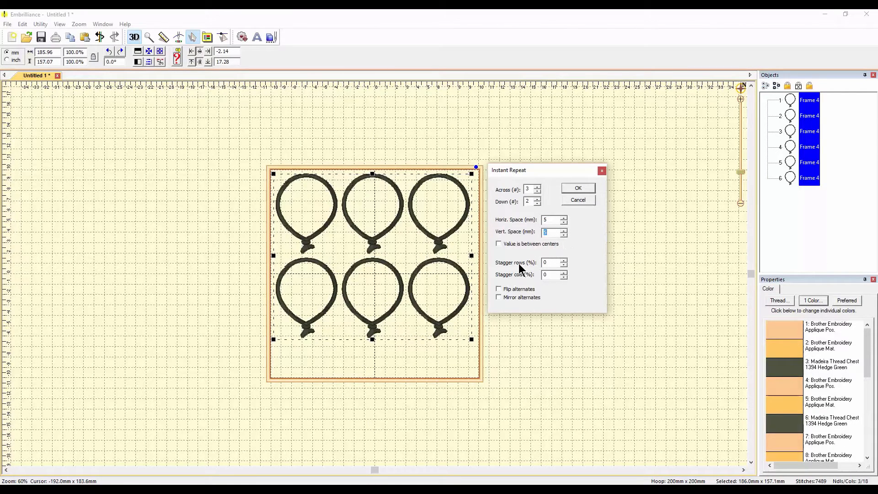
Step: Stagger the repeated balloons by 38% for rows and 2% for columns
{"action": "left_click", "coordinate": [564, 260]}
{"action": "left_click", "coordinate": [564, 260]}
{"action": "left_click", "coordinate": [564, 261]}
{"action": "left_click", "coordinate": [564, 260]}
{"action": "left_click", "coordinate": [564, 260]}
{"action": "left_click", "coordinate": [564, 260]}
{"action": "left_click", "coordinate": [564, 260]}
{"action": "left_click", "coordinate": [564, 260]}
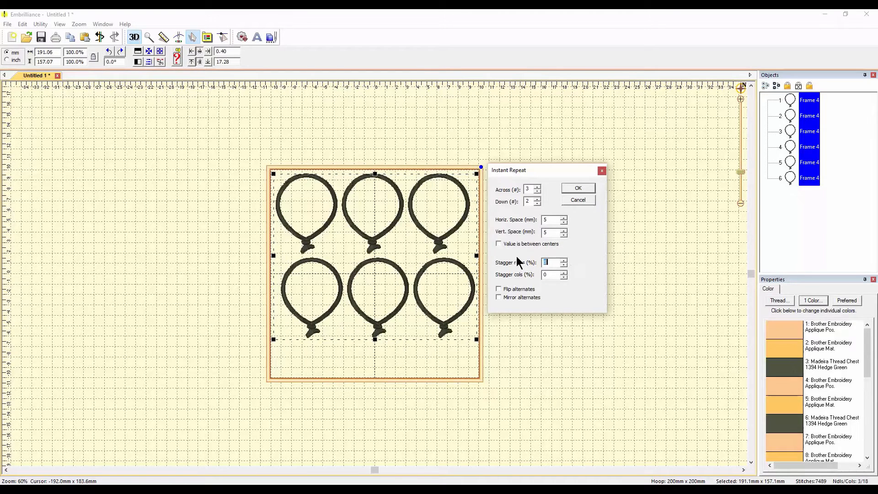
{"action": "left_click", "coordinate": [564, 261]}
{"action": "left_click", "coordinate": [564, 260]}
{"action": "left_click", "coordinate": [564, 260]}
{"action": "left_click", "coordinate": [565, 260]}
{"action": "left_click", "coordinate": [565, 261]}
{"action": "left_click", "coordinate": [565, 260]}
{"action": "left_click", "coordinate": [564, 260]}
{"action": "left_click", "coordinate": [565, 261]}
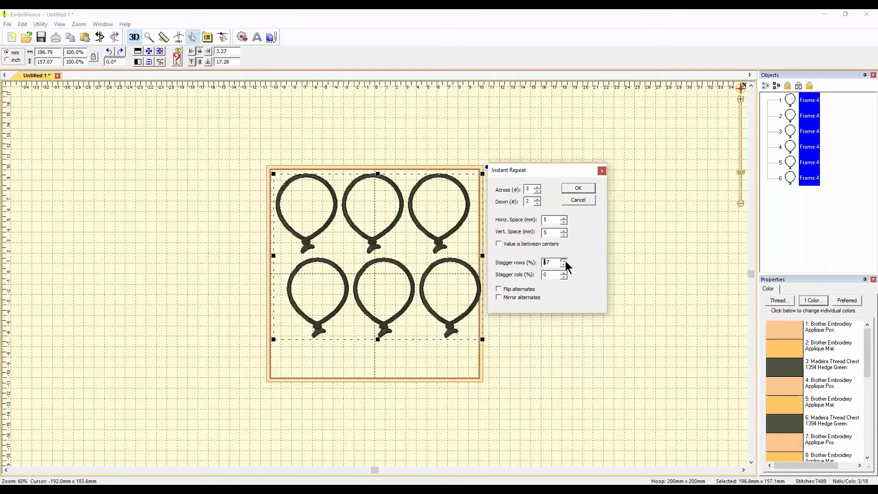
{"action": "left_click_drag", "start_coordinate": [564, 261], "coordinate": [565, 266]}
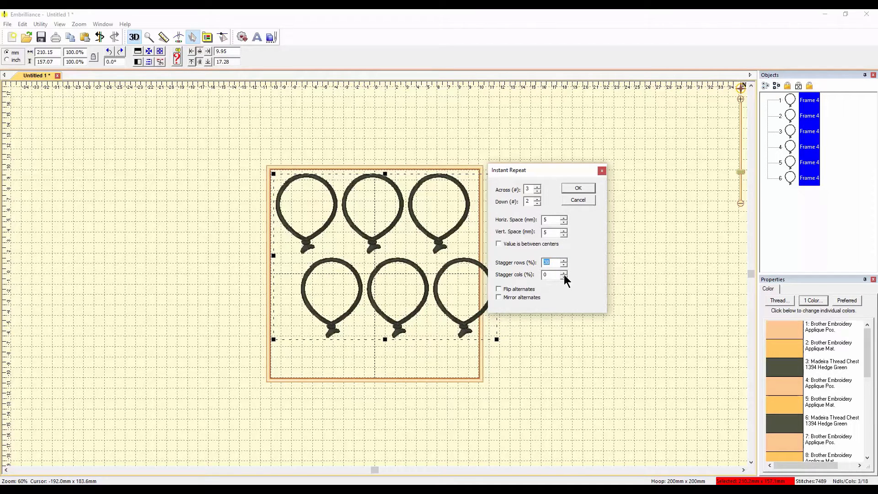
{"action": "left_click_drag", "start_coordinate": [564, 272], "coordinate": [564, 276]}
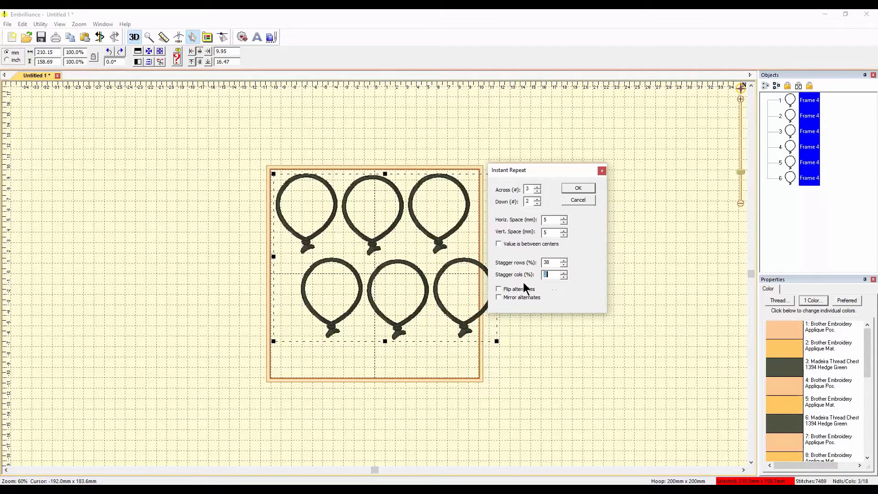
Step: Try flipping and mirroring alternate balloons in turn, then cancel the Instant Repeat
{"action": "left_click", "coordinate": [499, 289]}
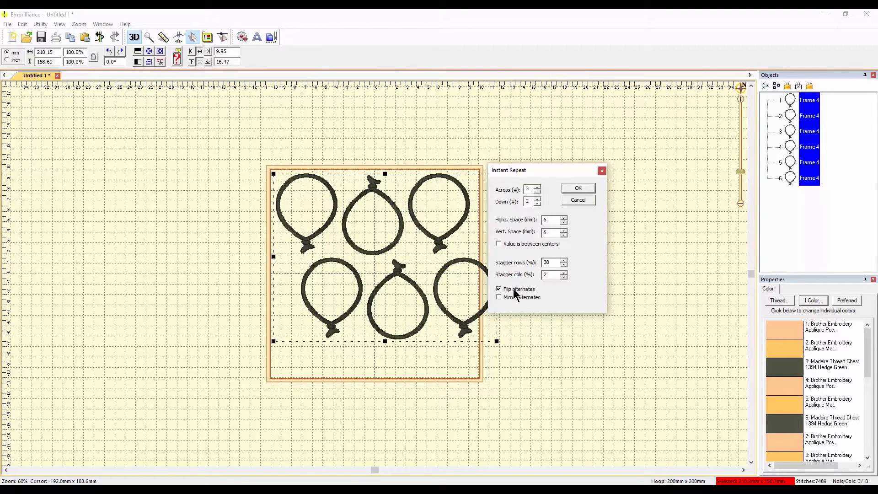
{"action": "left_click", "coordinate": [514, 292]}
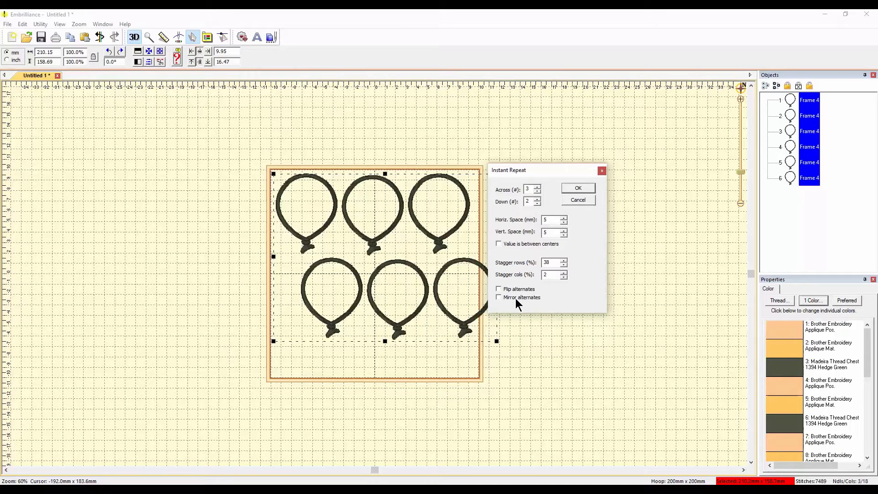
{"action": "left_click", "coordinate": [515, 299]}
{"action": "left_click", "coordinate": [515, 298]}
{"action": "left_click", "coordinate": [515, 298]}
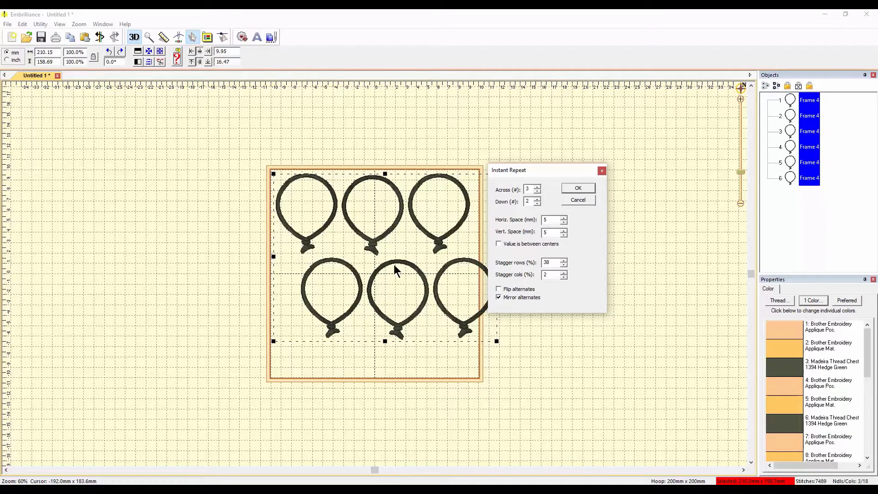
{"action": "left_click", "coordinate": [507, 298]}
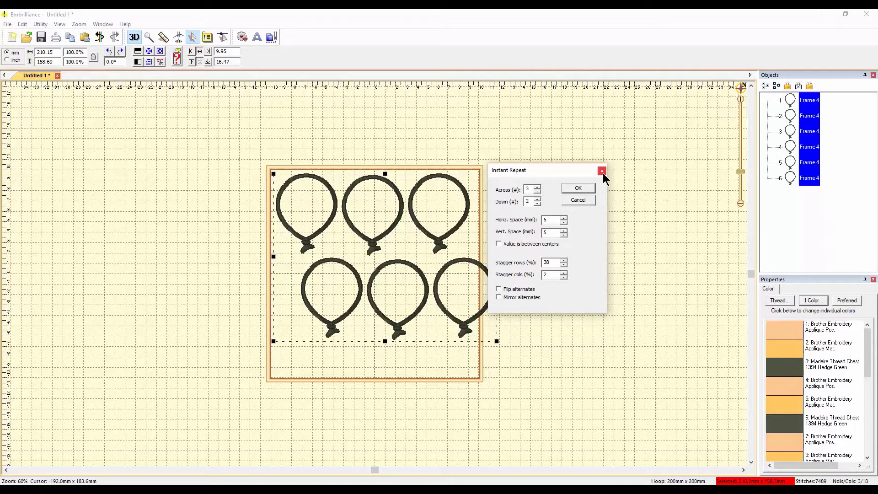
{"action": "left_click", "coordinate": [580, 200]}
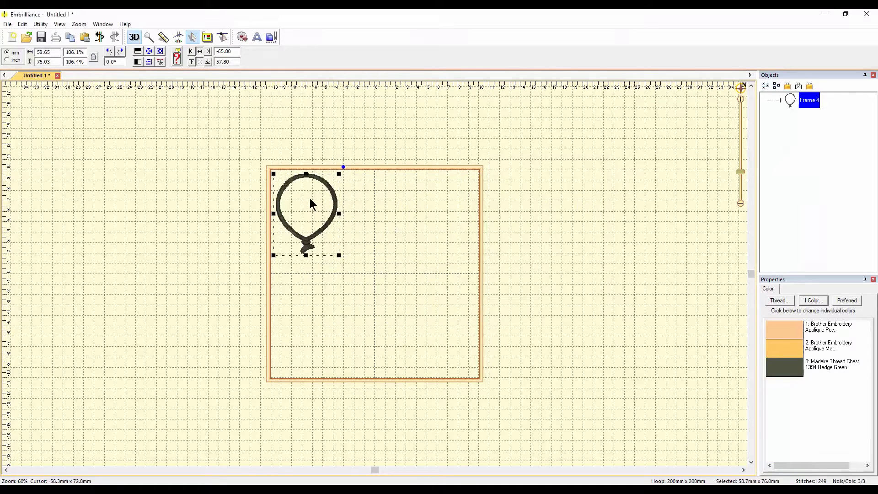
Step: Preview the balloon with Mirror x 4 and adjust the horizontal gap to 71 mm
{"action": "left_click", "coordinate": [40, 24]}
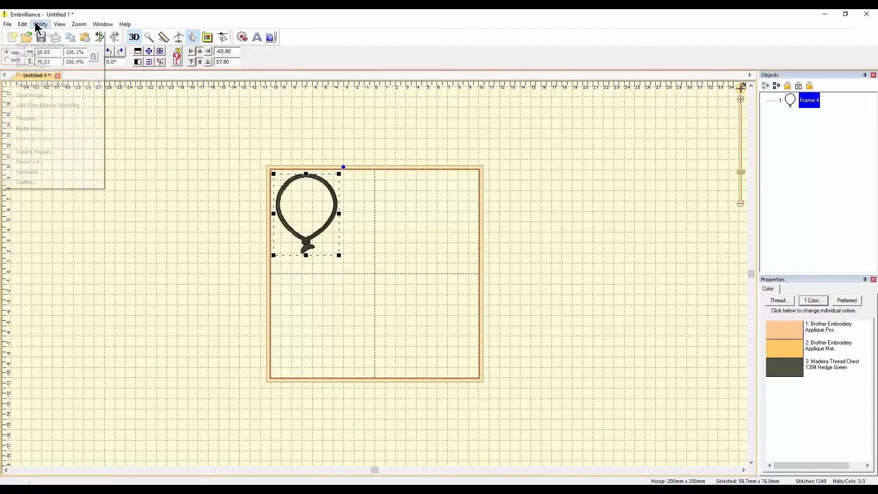
{"action": "left_click", "coordinate": [54, 162]}
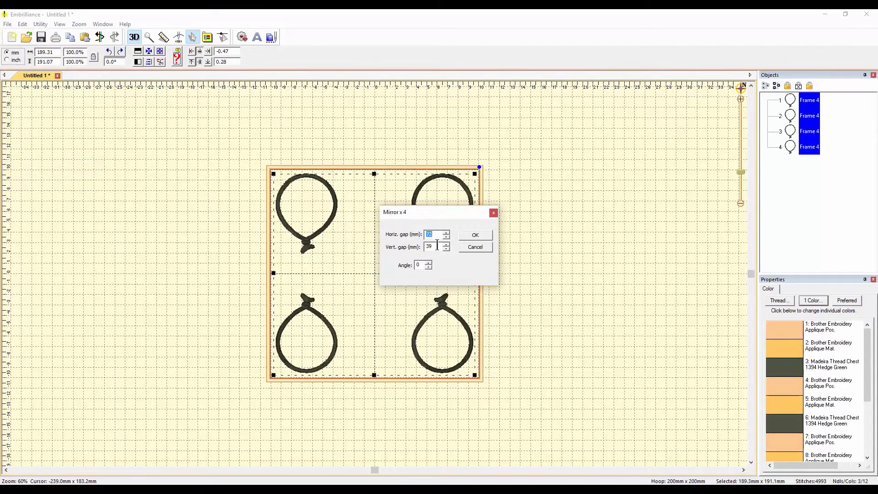
{"action": "left_click_drag", "start_coordinate": [449, 212], "coordinate": [621, 211]}
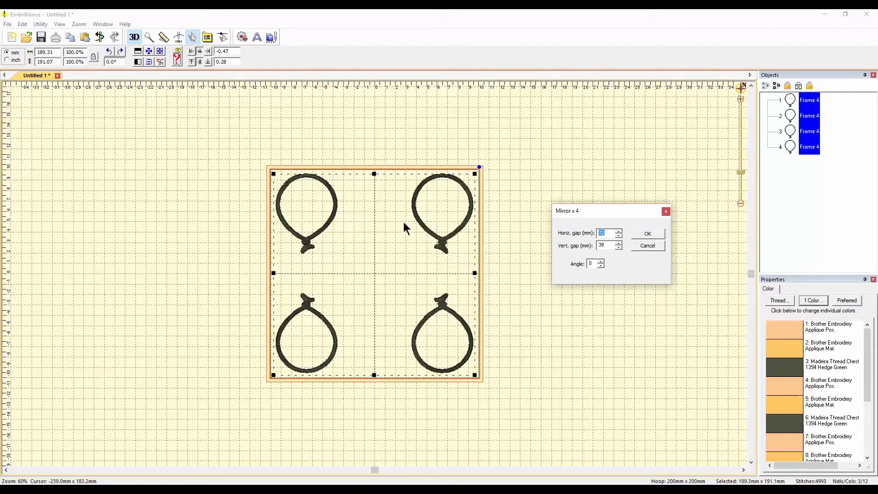
{"action": "left_click", "coordinate": [619, 231]}
{"action": "left_click", "coordinate": [619, 230]}
{"action": "left_click", "coordinate": [619, 230]}
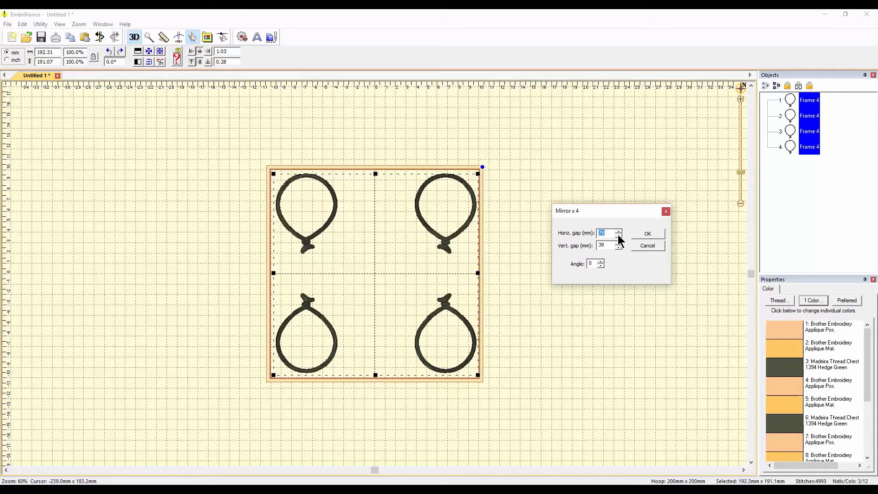
{"action": "left_click", "coordinate": [619, 236]}
{"action": "left_click", "coordinate": [619, 237]}
{"action": "left_click", "coordinate": [619, 237]}
{"action": "left_click", "coordinate": [619, 236]}
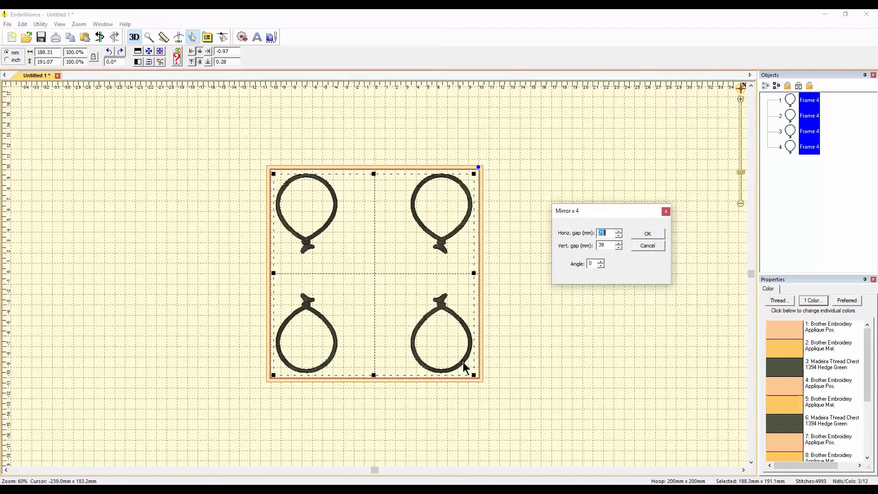
Step: Rotate the four mirrored balloons to an angle of 21°, then cancel the Mirror x 4 arrangement
{"action": "left_click", "coordinate": [601, 262]}
{"action": "left_click", "coordinate": [601, 262]}
{"action": "left_click", "coordinate": [601, 262]}
{"action": "left_click", "coordinate": [601, 262]}
{"action": "left_click", "coordinate": [601, 262]}
{"action": "left_click", "coordinate": [601, 262]}
{"action": "left_click", "coordinate": [601, 261]}
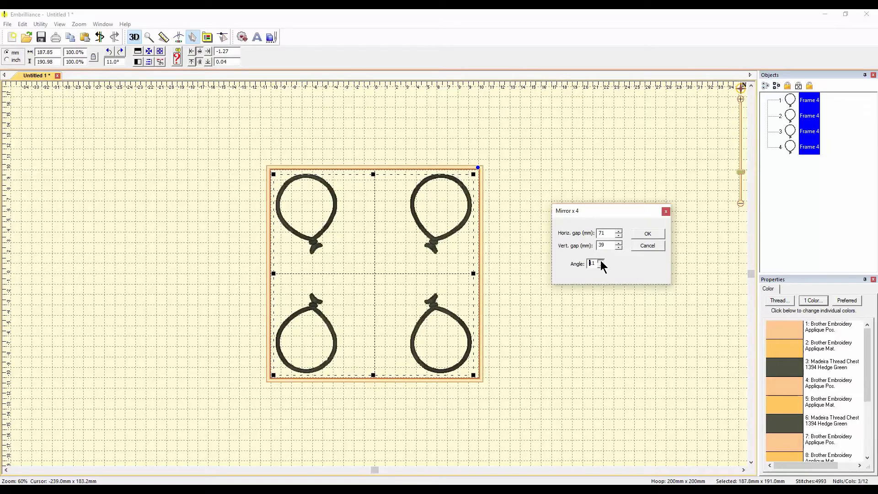
{"action": "left_click", "coordinate": [601, 262]}
{"action": "left_click", "coordinate": [601, 261]}
{"action": "double_click", "coordinate": [593, 264]}
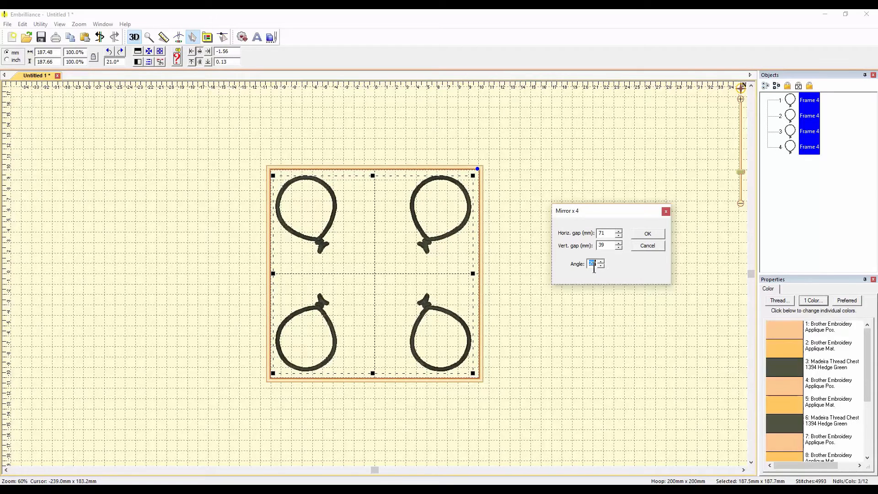
{"action": "left_click", "coordinate": [647, 246]}
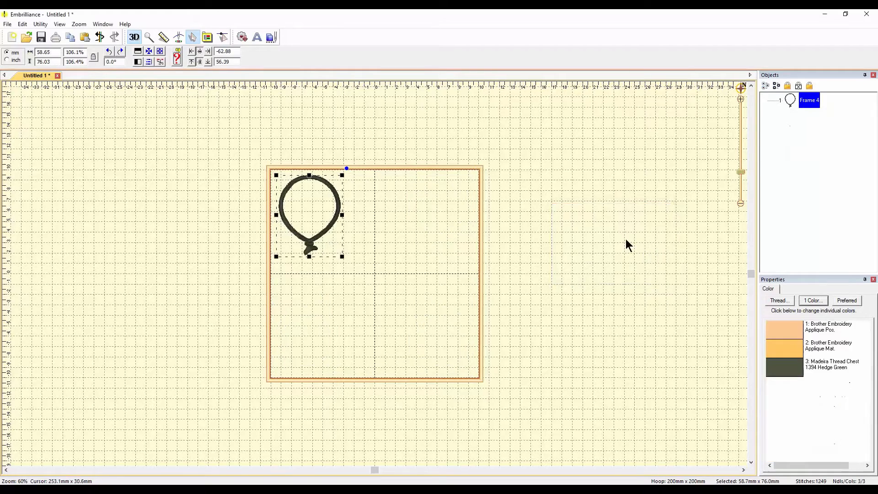
Step: Arrange the balloon in a Carousel of 5 copies and reduce the carousel's width to 192 mm
{"action": "left_click", "coordinate": [39, 25]}
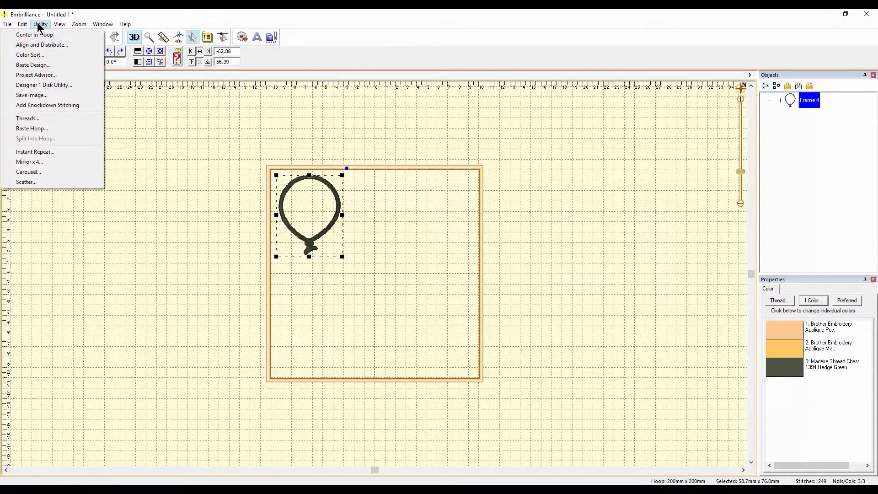
{"action": "left_click", "coordinate": [58, 176]}
{"action": "left_click_drag", "start_coordinate": [432, 191], "coordinate": [559, 193]}
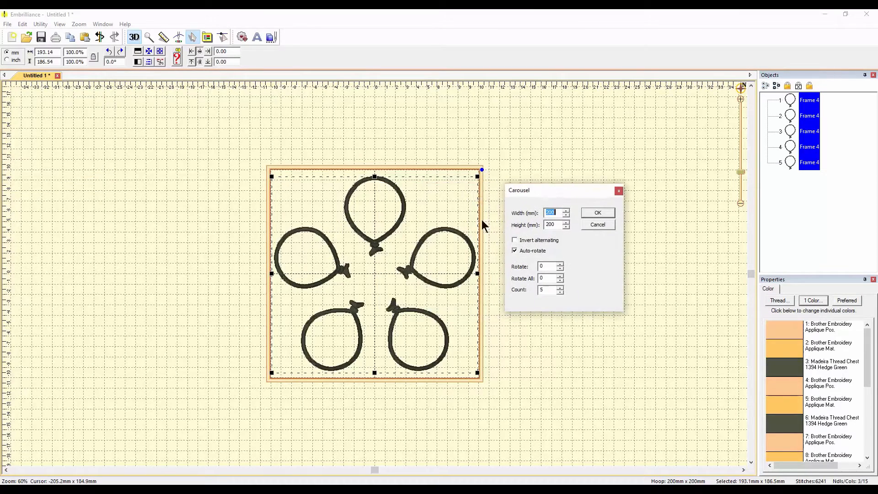
{"action": "left_click", "coordinate": [567, 215]}
{"action": "left_click", "coordinate": [567, 215]}
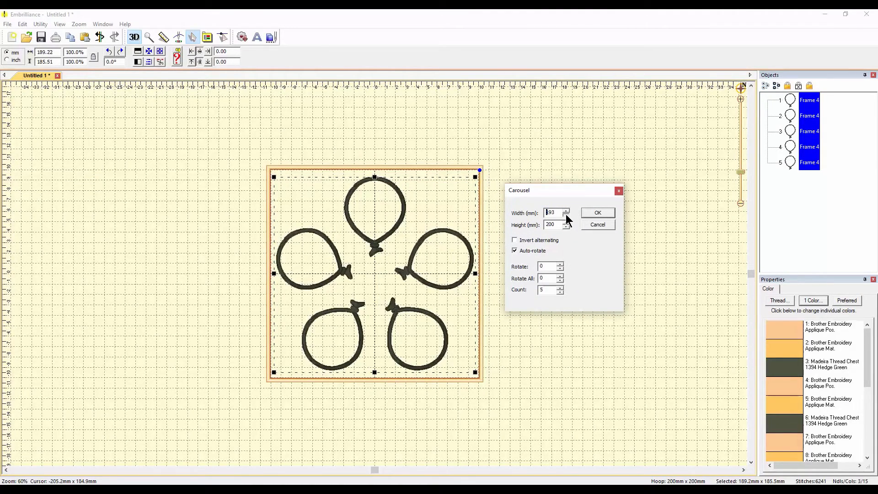
{"action": "left_click", "coordinate": [566, 215]}
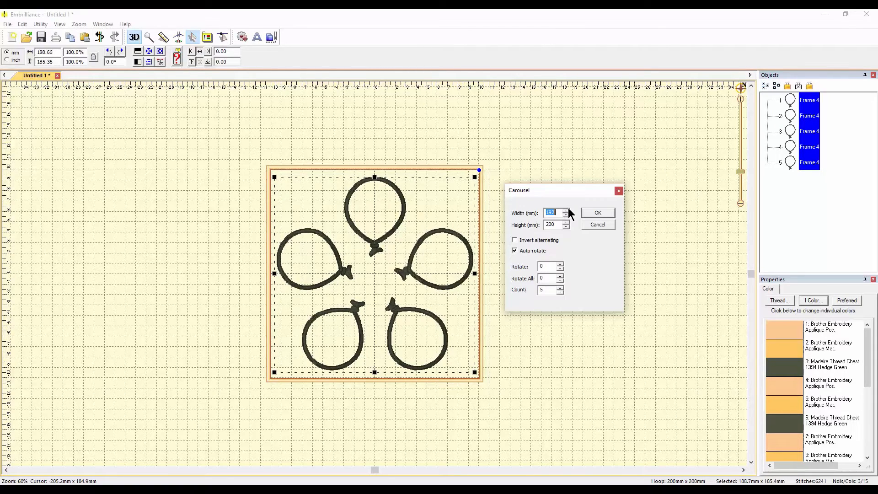
Step: Try inverting alternate balloons in the Carousel, then apply it without inversion and with a count of 7
{"action": "left_click", "coordinate": [515, 240]}
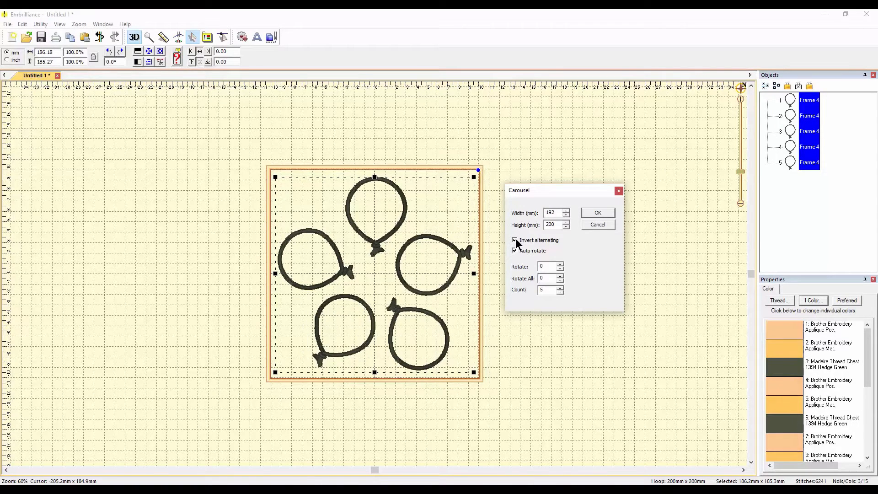
{"action": "left_click", "coordinate": [515, 241]}
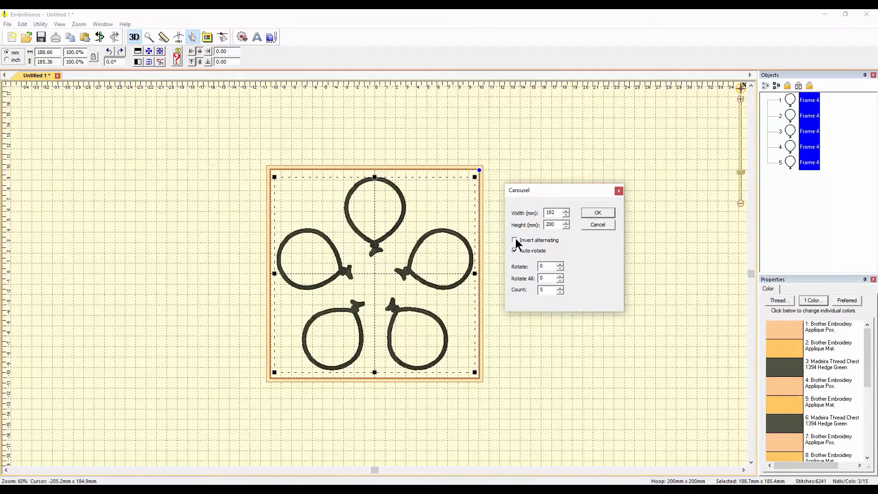
{"action": "left_click", "coordinate": [560, 289]}
{"action": "left_click", "coordinate": [561, 288]}
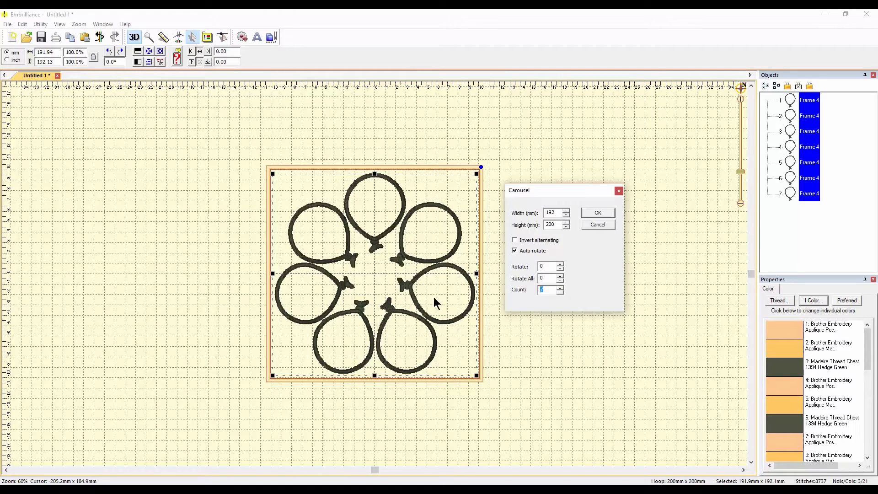
{"action": "left_click", "coordinate": [598, 213]}
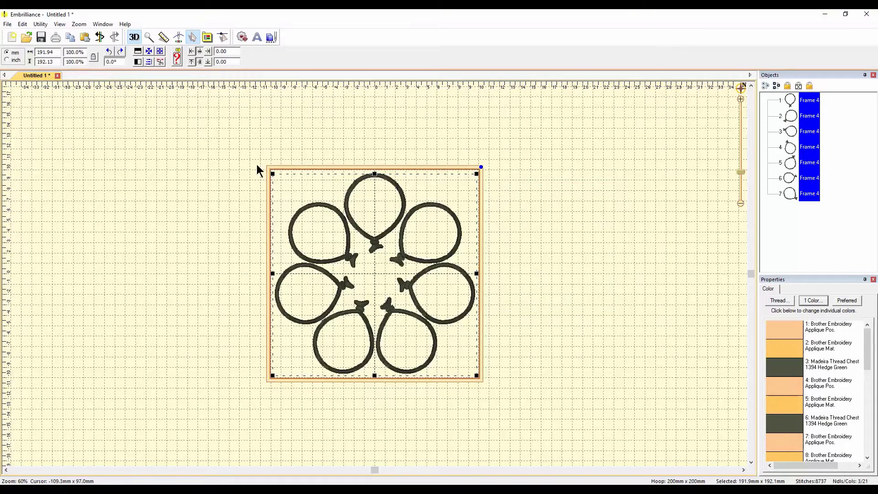
Step: Undo the applied Carousel and start a Scatter of the single balloon, with its settings moved clear of the hoop
{"action": "left_click", "coordinate": [99, 37]}
{"action": "left_click", "coordinate": [40, 24]}
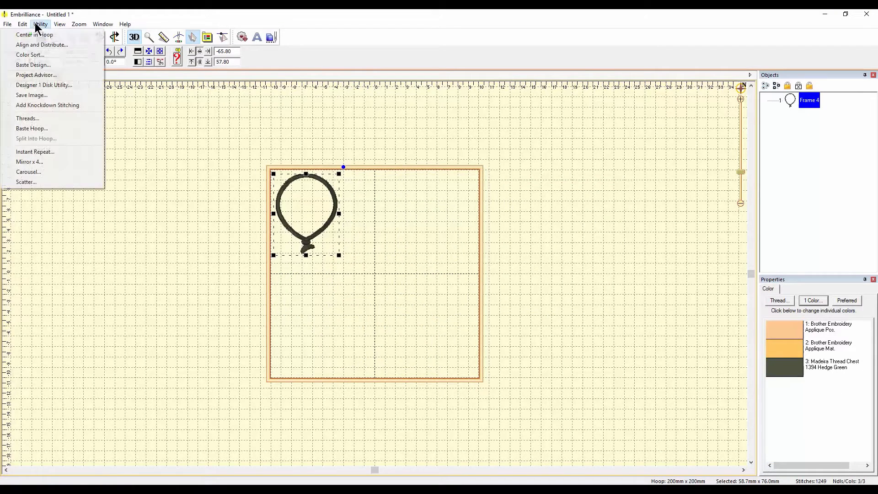
{"action": "left_click", "coordinate": [49, 182]}
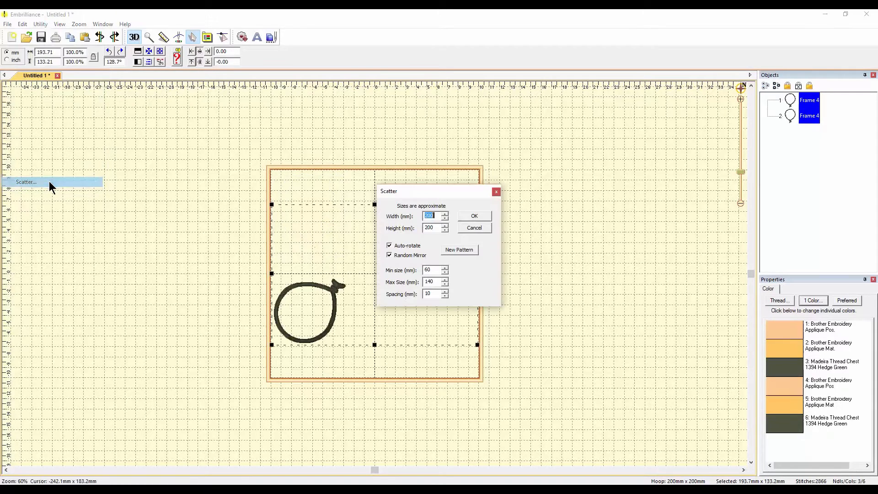
{"action": "left_click_drag", "start_coordinate": [436, 192], "coordinate": [567, 190]}
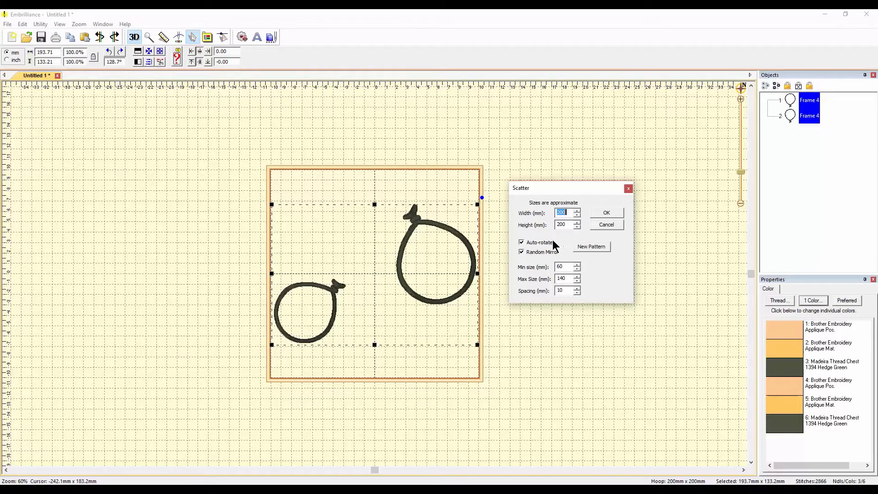
Step: Set the Scatter area to a width of 201 mm and a height of 193 mm
{"action": "left_click", "coordinate": [577, 212]}
{"action": "left_click", "coordinate": [578, 212]}
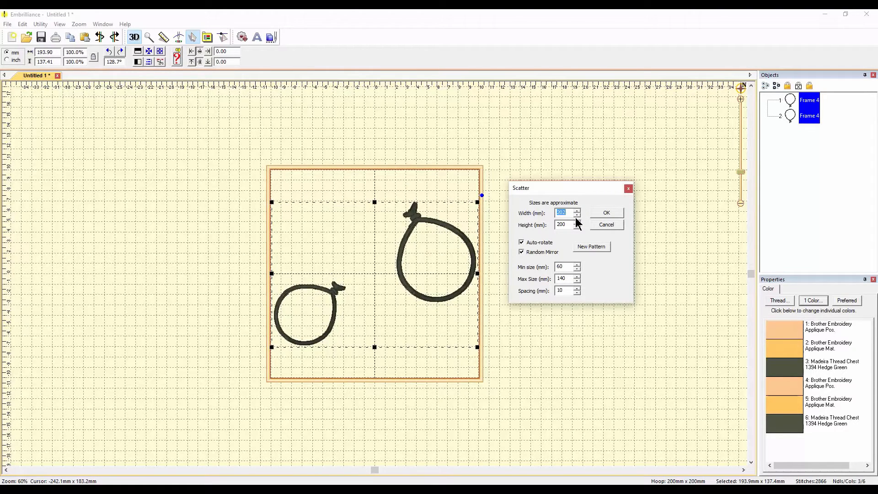
{"action": "left_click", "coordinate": [577, 215]}
{"action": "left_click", "coordinate": [577, 227]}
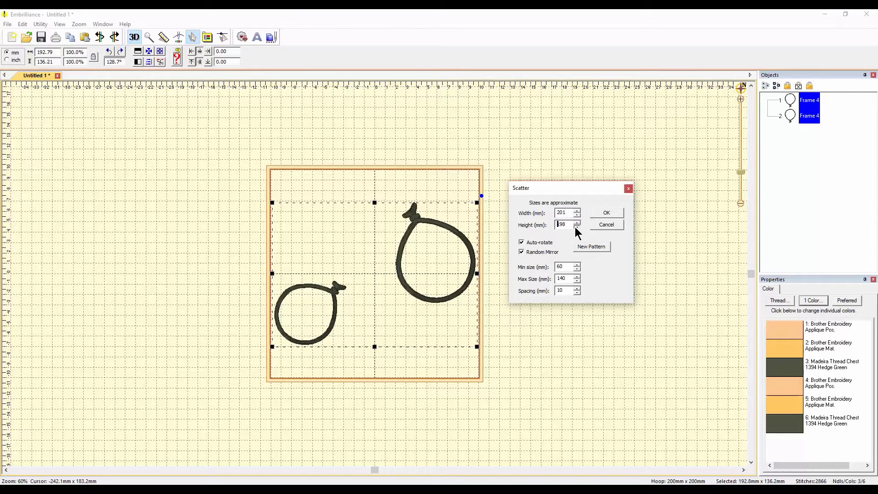
{"action": "left_click", "coordinate": [578, 223]}
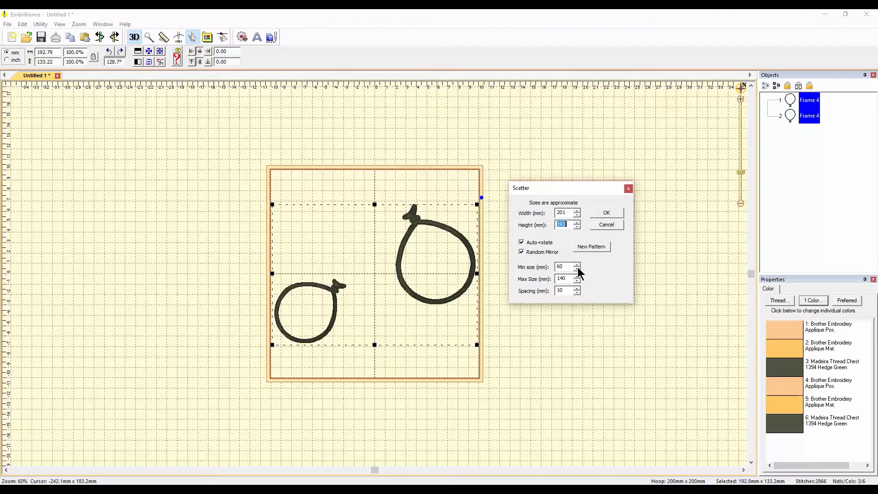
Step: Reduce the minimum size of the scattered balloons to 50 mm
{"action": "left_click", "coordinate": [577, 265]}
{"action": "left_click", "coordinate": [578, 269]}
{"action": "left_click", "coordinate": [577, 269]}
{"action": "left_click", "coordinate": [577, 268]}
{"action": "left_click", "coordinate": [577, 269]}
{"action": "left_click", "coordinate": [578, 269]}
{"action": "left_click", "coordinate": [578, 269]}
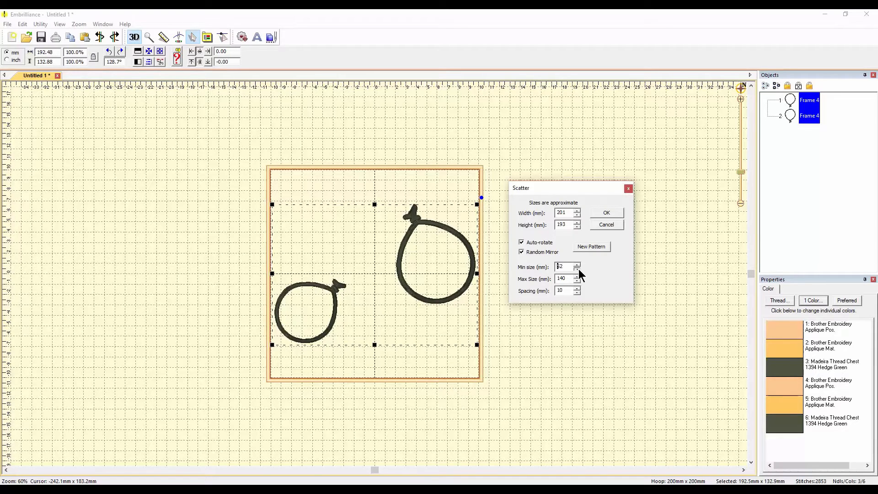
{"action": "left_click", "coordinate": [578, 269]}
{"action": "left_click", "coordinate": [579, 269]}
{"action": "left_click", "coordinate": [579, 269]}
Step: Reduce the spacing between the scattered balloons to 6 mm
{"action": "left_click", "coordinate": [577, 293]}
{"action": "left_click", "coordinate": [577, 293]}
{"action": "left_click", "coordinate": [578, 293]}
{"action": "left_click", "coordinate": [578, 293]}
Step: Generate a series of new random Scatter patterns of the balloon, then cancel the Scatter
{"action": "left_click", "coordinate": [592, 246]}
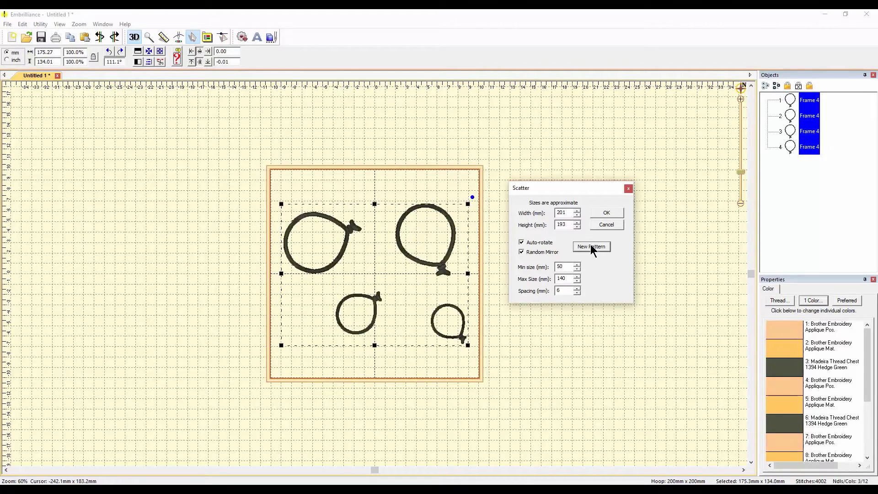
{"action": "left_click", "coordinate": [590, 246]}
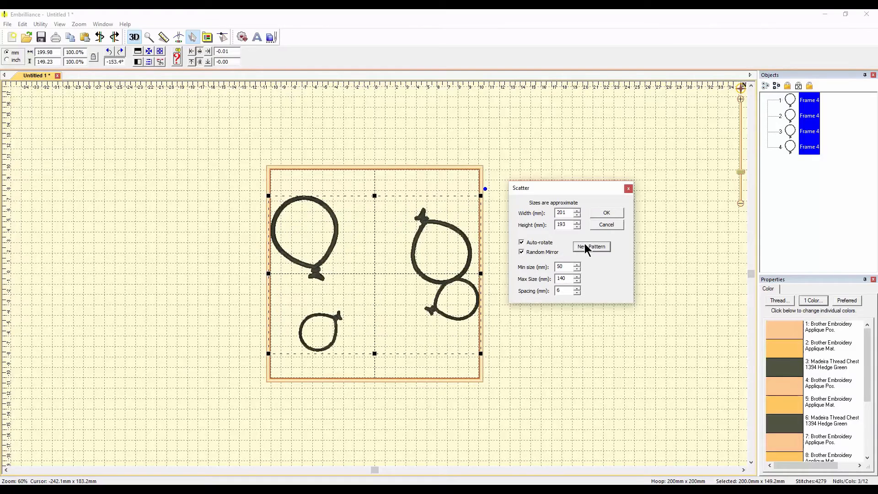
{"action": "left_click", "coordinate": [589, 247]}
{"action": "left_click", "coordinate": [590, 247]}
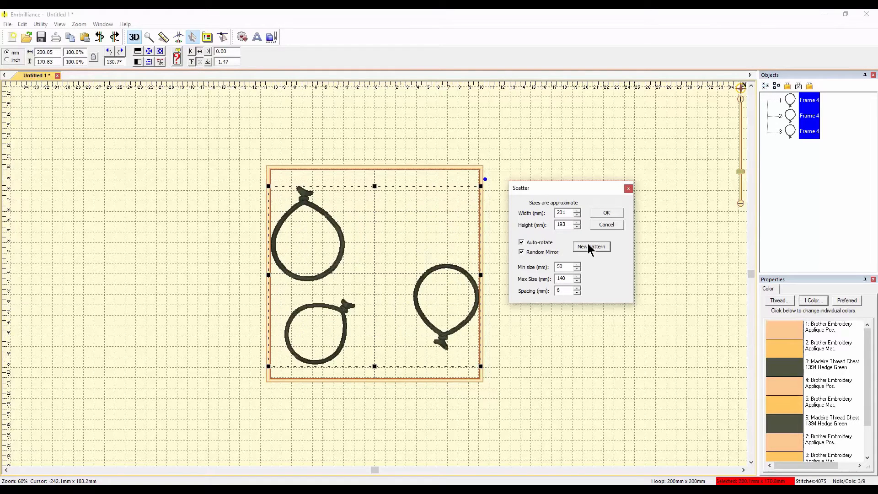
{"action": "left_click", "coordinate": [589, 246]}
{"action": "left_click", "coordinate": [589, 246]}
{"action": "left_click", "coordinate": [589, 247]}
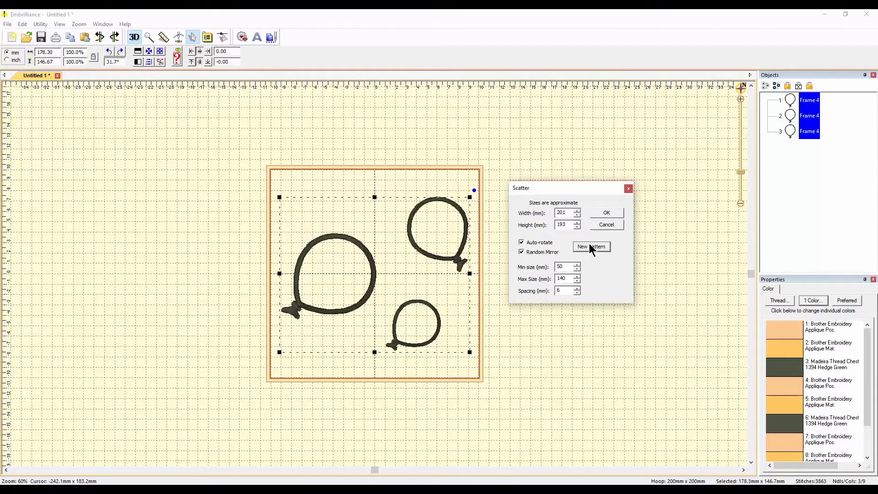
{"action": "left_click", "coordinate": [590, 247]}
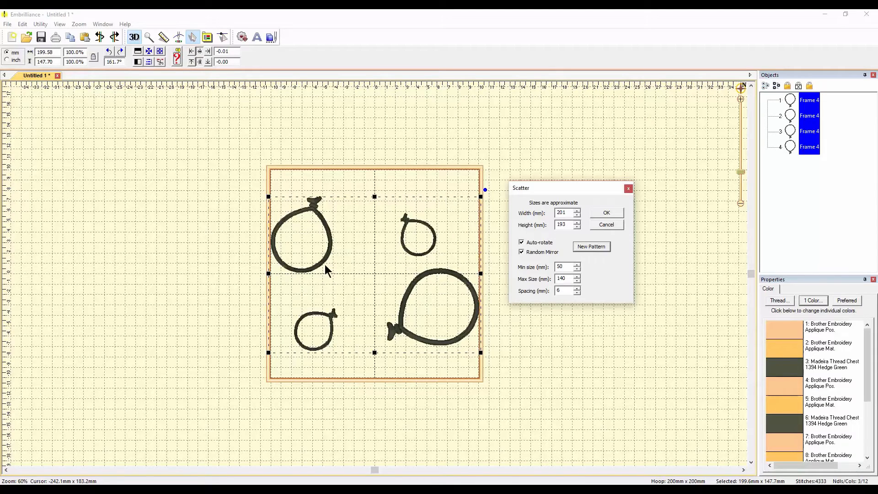
{"action": "left_click", "coordinate": [592, 247]}
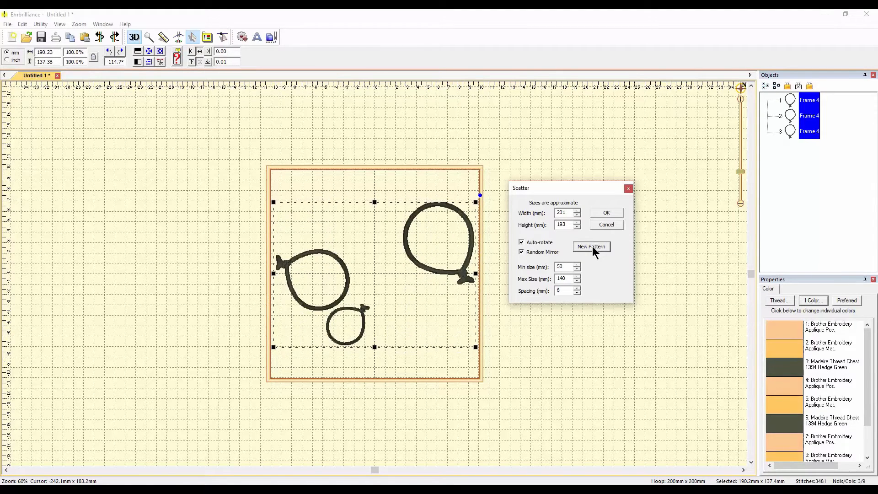
{"action": "left_click", "coordinate": [592, 247]}
{"action": "left_click", "coordinate": [592, 247]}
{"action": "left_click", "coordinate": [592, 246]}
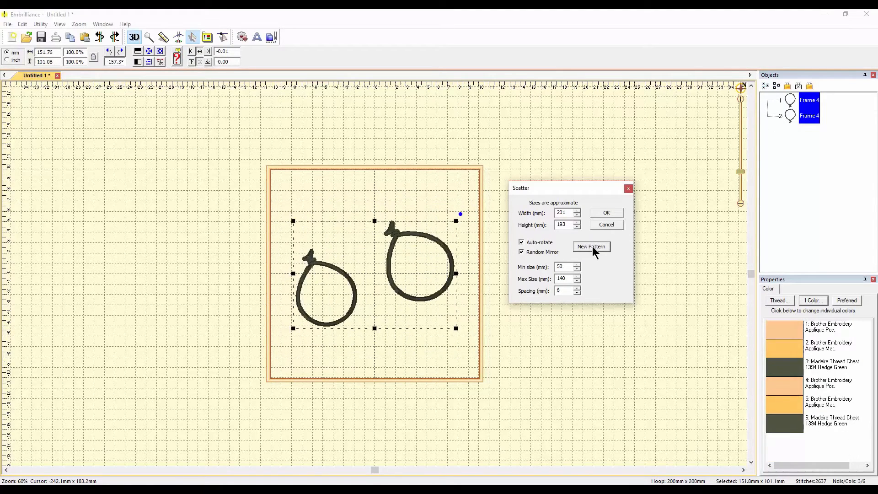
{"action": "left_click", "coordinate": [592, 247]}
{"action": "left_click", "coordinate": [592, 247]}
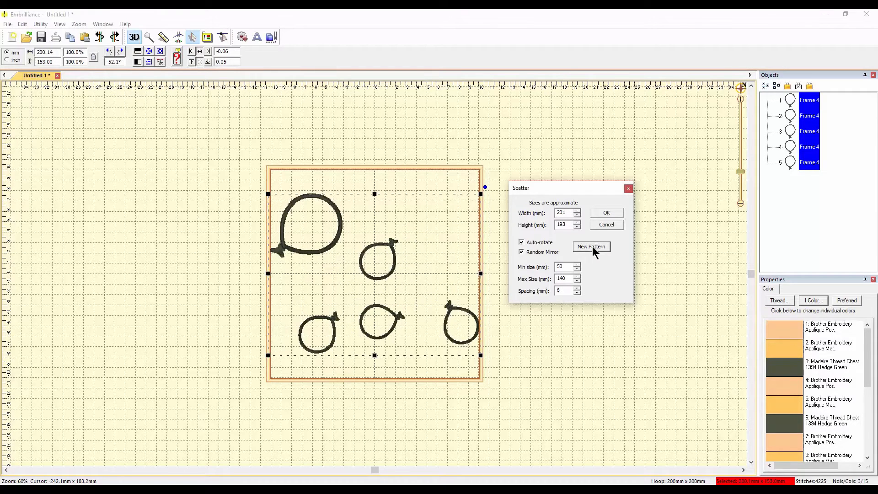
{"action": "left_click", "coordinate": [590, 247]}
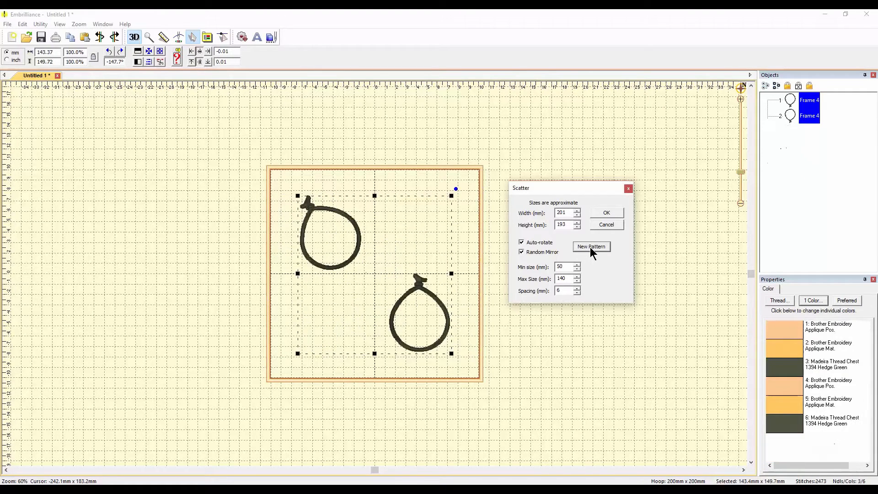
{"action": "left_click", "coordinate": [590, 247]}
{"action": "left_click", "coordinate": [590, 247]}
{"action": "left_click", "coordinate": [591, 247]}
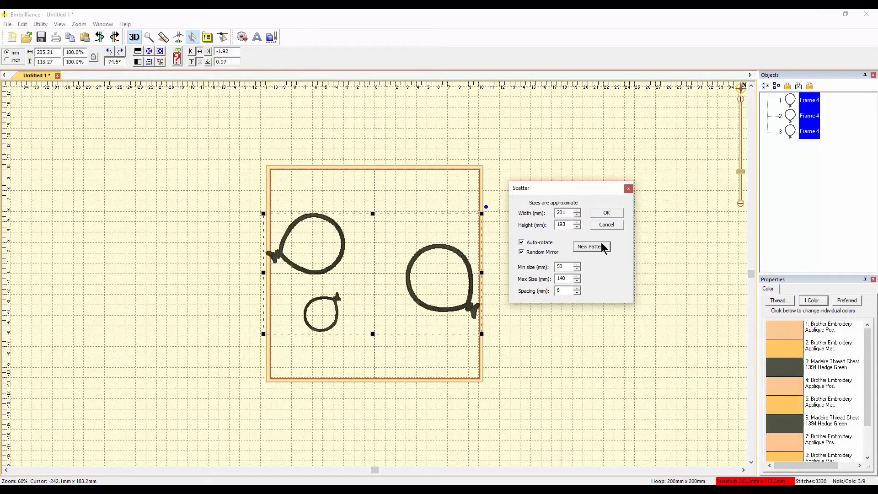
{"action": "left_click", "coordinate": [595, 246]}
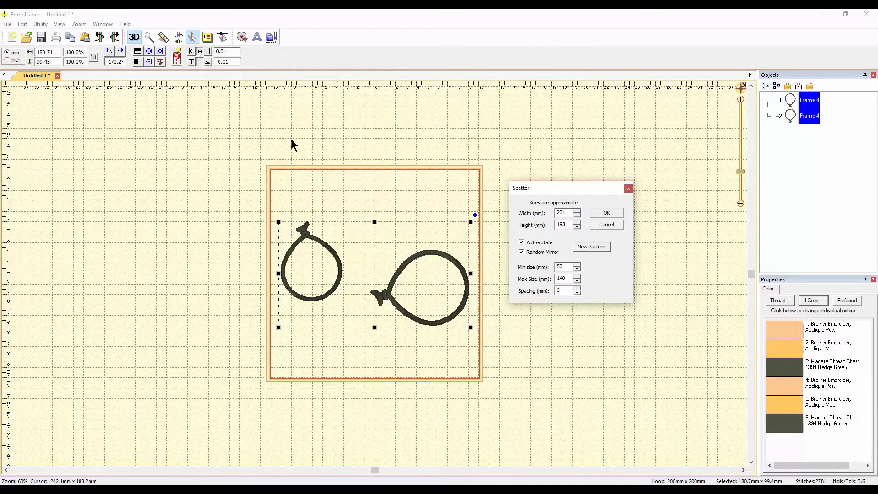
{"action": "left_click", "coordinate": [609, 225]}
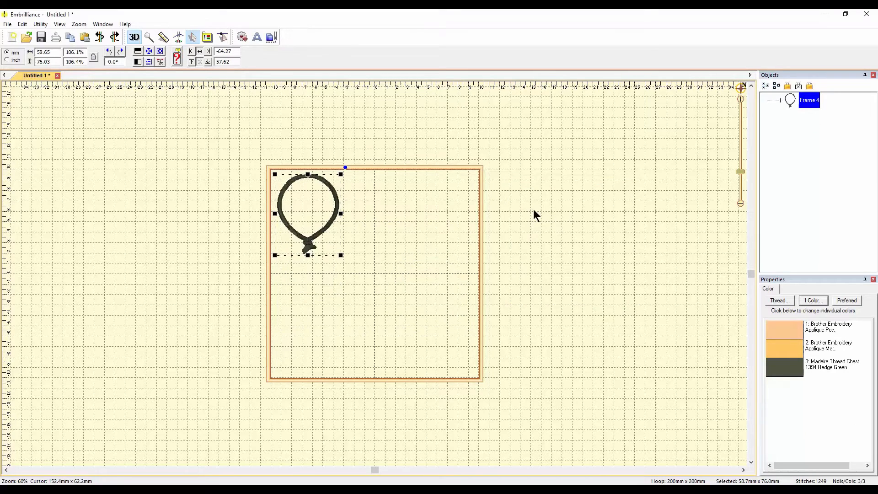
{"action": "left_click", "coordinate": [41, 24]}
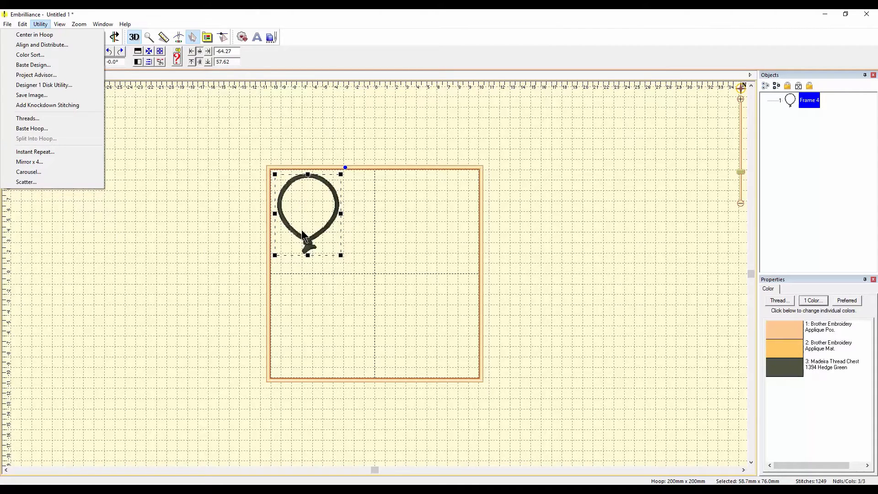
{"action": "left_click", "coordinate": [188, 156]}
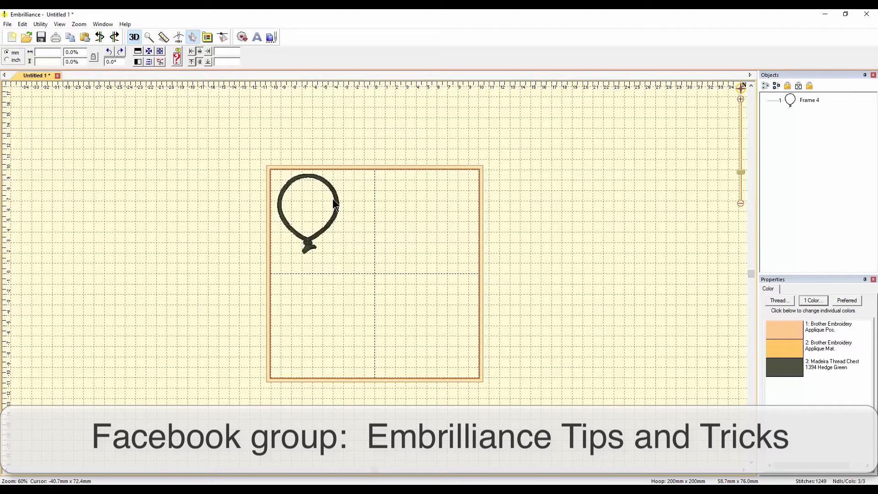
{"action": "left_click", "coordinate": [334, 206]}
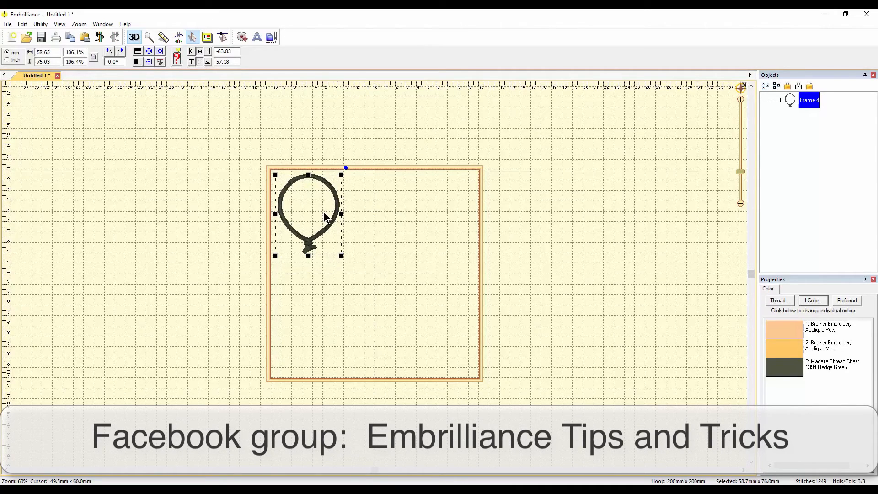
{"action": "left_click", "coordinate": [350, 221]}
{"action": "left_click", "coordinate": [337, 214]}
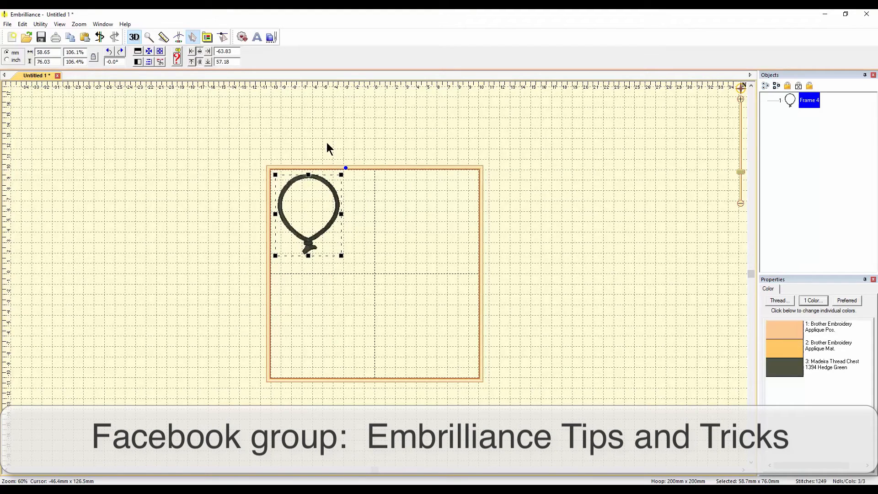